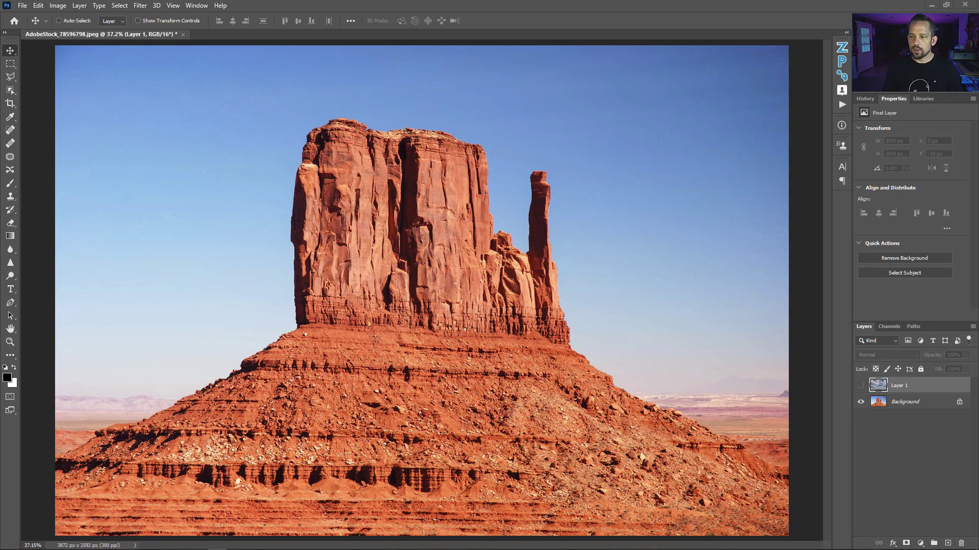
# Hide Layer 1's cloud sky to compare with the butte photo, then show it again.
pyautogui.click(861, 386)
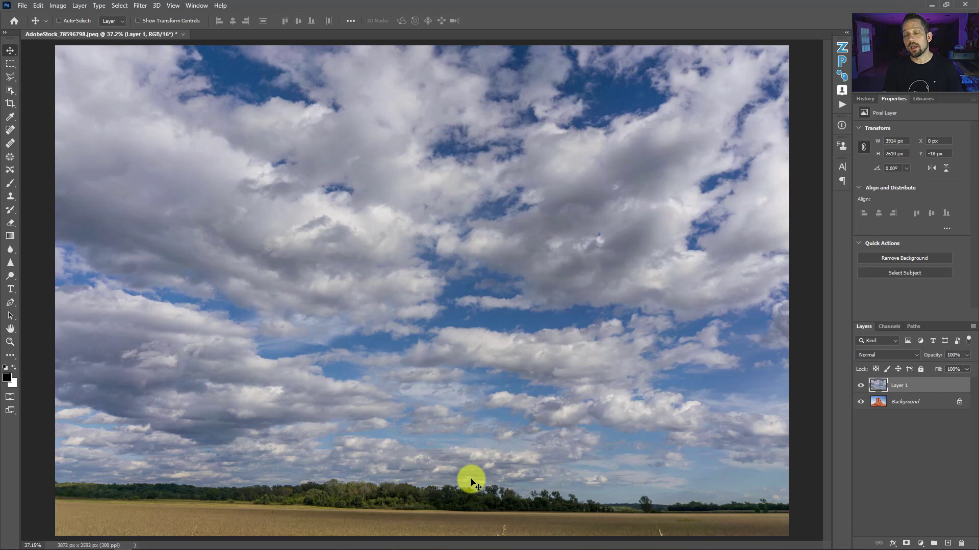
pyautogui.click(861, 384)
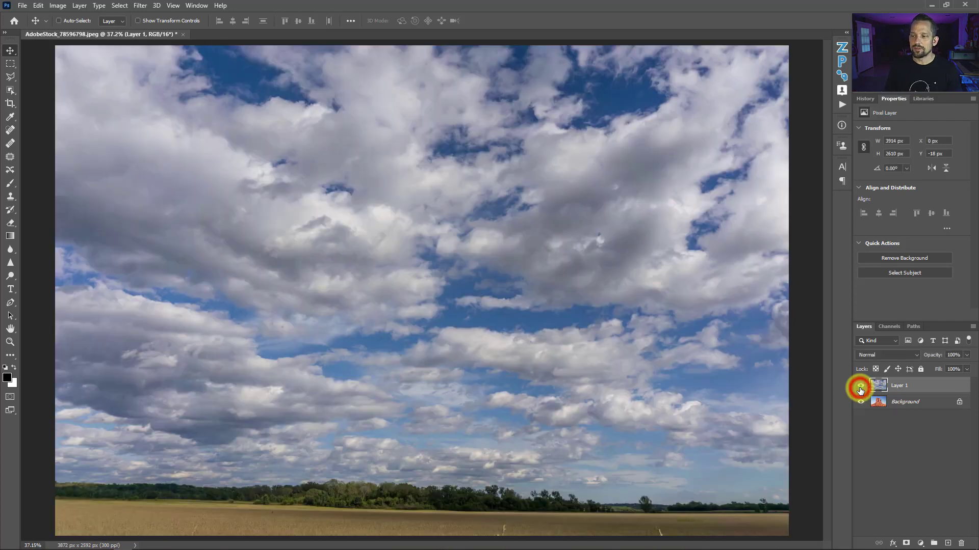
pyautogui.click(861, 387)
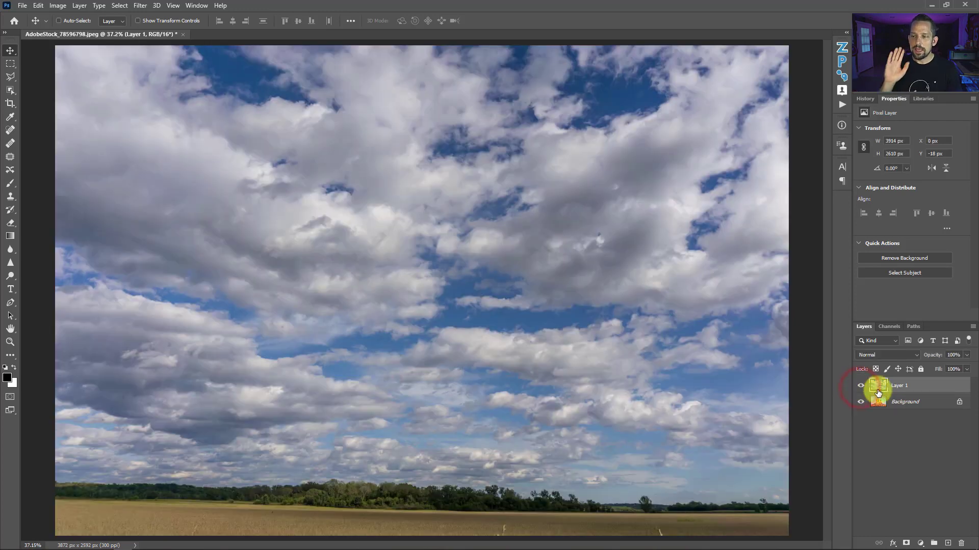
# Open Layer 1's Blending Options, move the dialog aside, and keep Blend If on Gray.
pyautogui.doubleClick(931, 394)
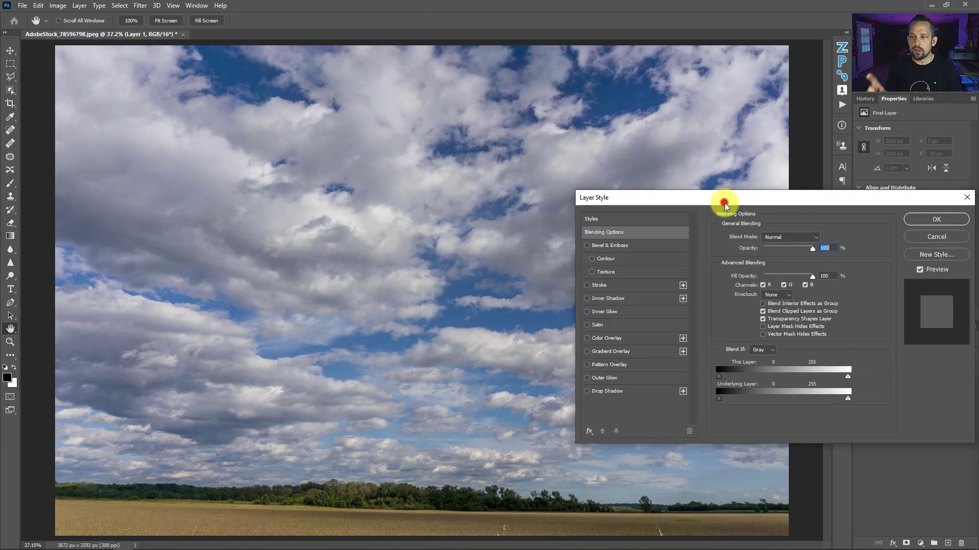
pyautogui.moveTo(721, 201); pyautogui.dragTo(543, 193)
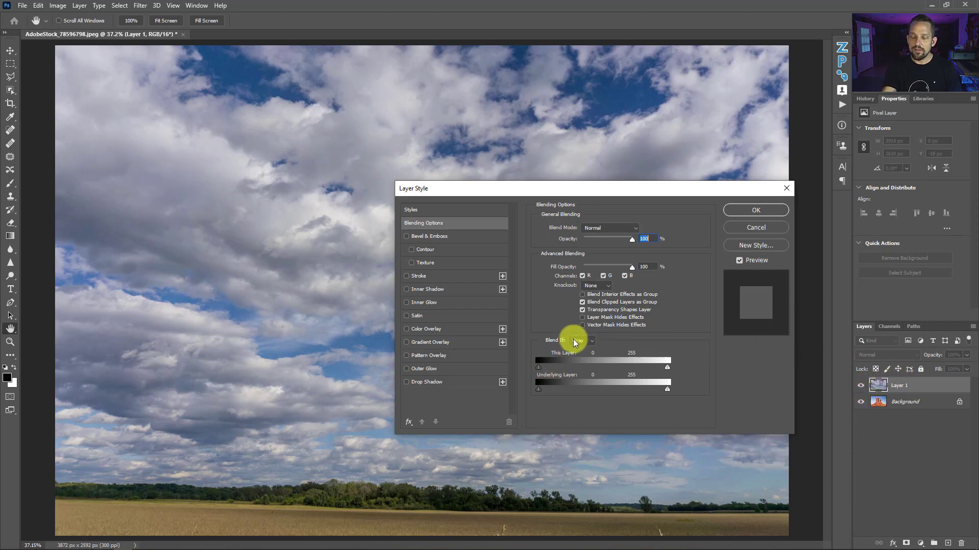
pyautogui.moveTo(545, 368)
pyautogui.mouseDown()
pyautogui.moveTo(612, 370)
pyautogui.moveTo(531, 365)
pyautogui.mouseUp()
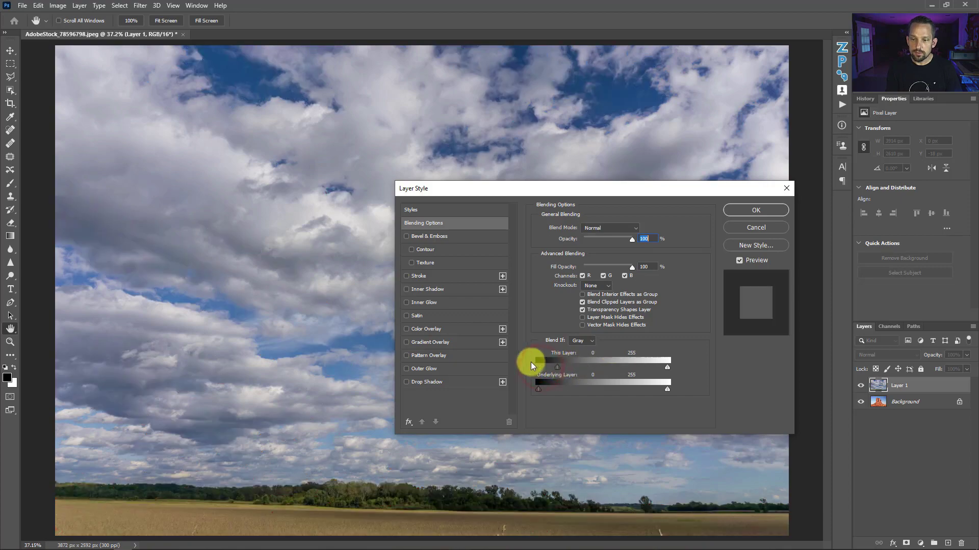
pyautogui.moveTo(667, 367); pyautogui.dragTo(712, 354)
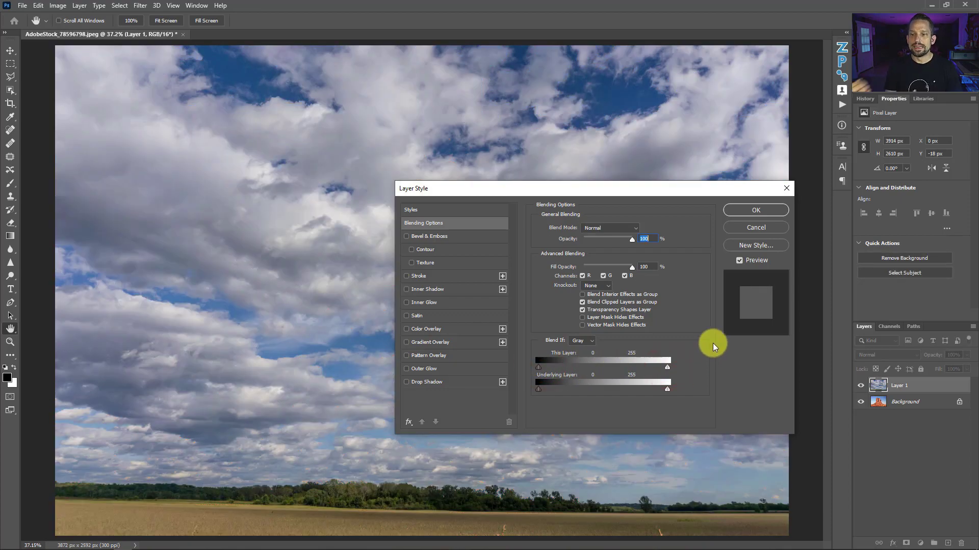
pyautogui.click(593, 344)
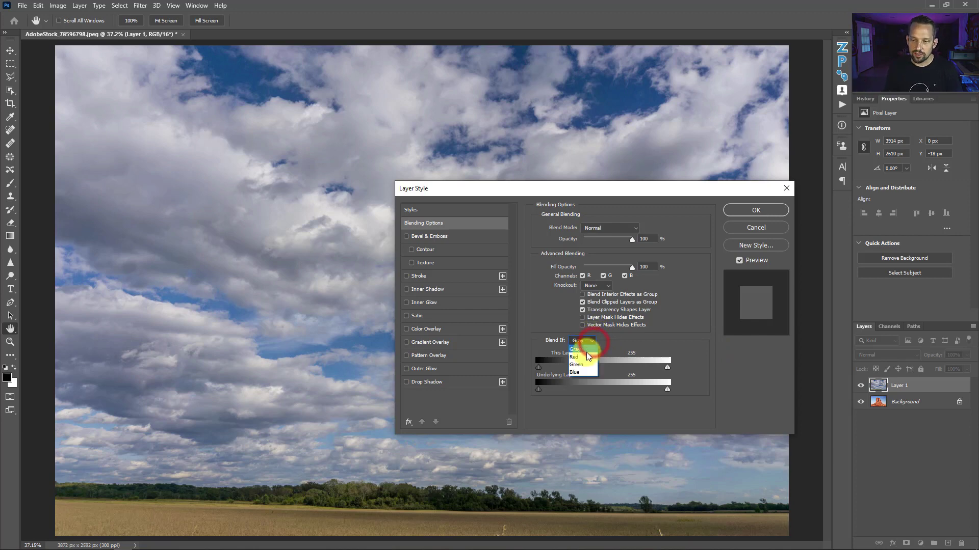
pyautogui.click(610, 346)
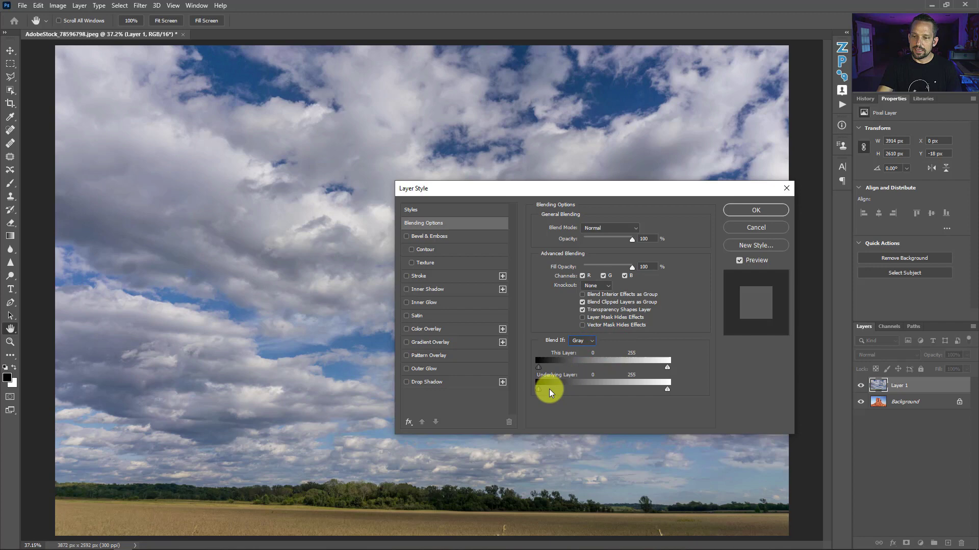
# Test the This Layer and Underlying Layer Blend If sliders, returning them to 0 and 255.
pyautogui.moveTo(541, 392)
pyautogui.mouseDown()
pyautogui.moveTo(563, 390)
pyautogui.moveTo(537, 392)
pyautogui.mouseUp()
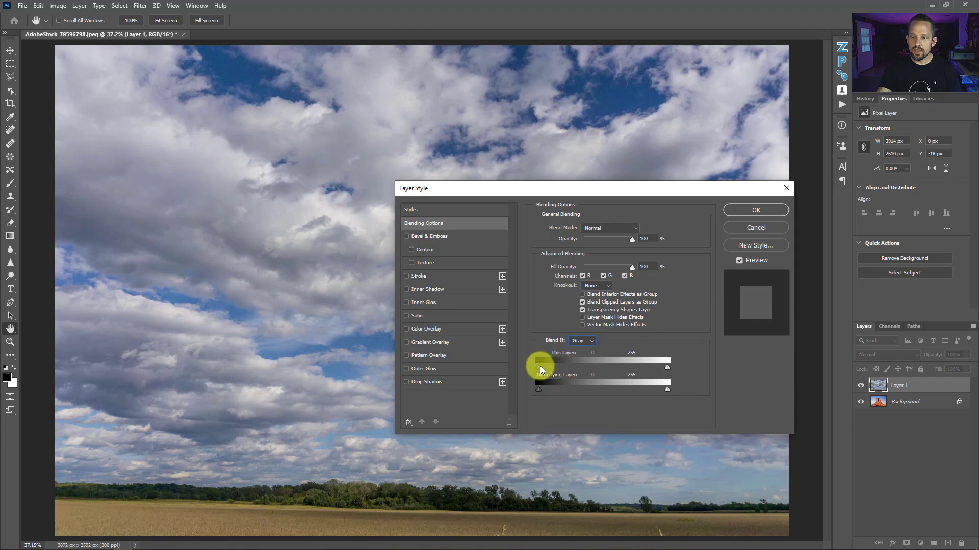
pyautogui.moveTo(540, 366)
pyautogui.mouseDown()
pyautogui.moveTo(596, 372)
pyautogui.moveTo(531, 374)
pyautogui.mouseUp()
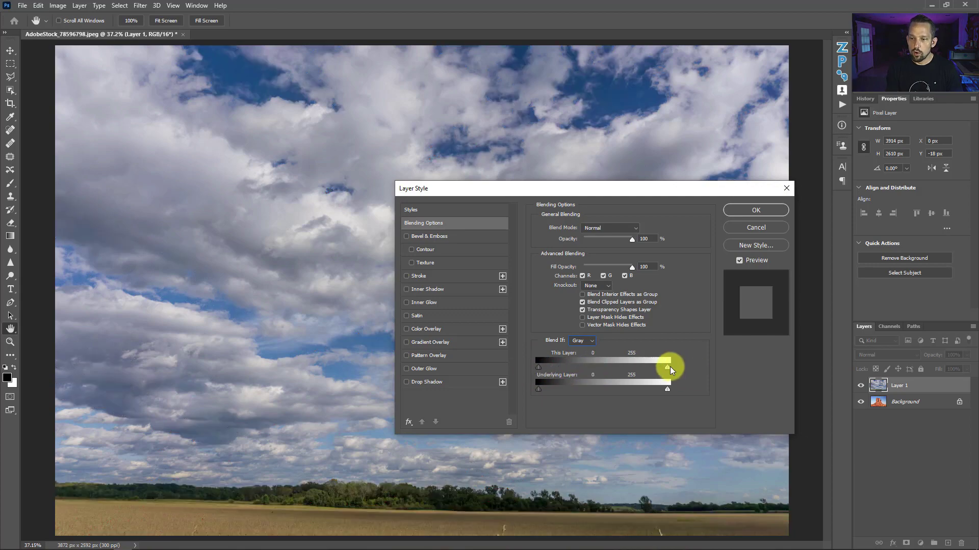
pyautogui.moveTo(671, 371); pyautogui.dragTo(742, 366)
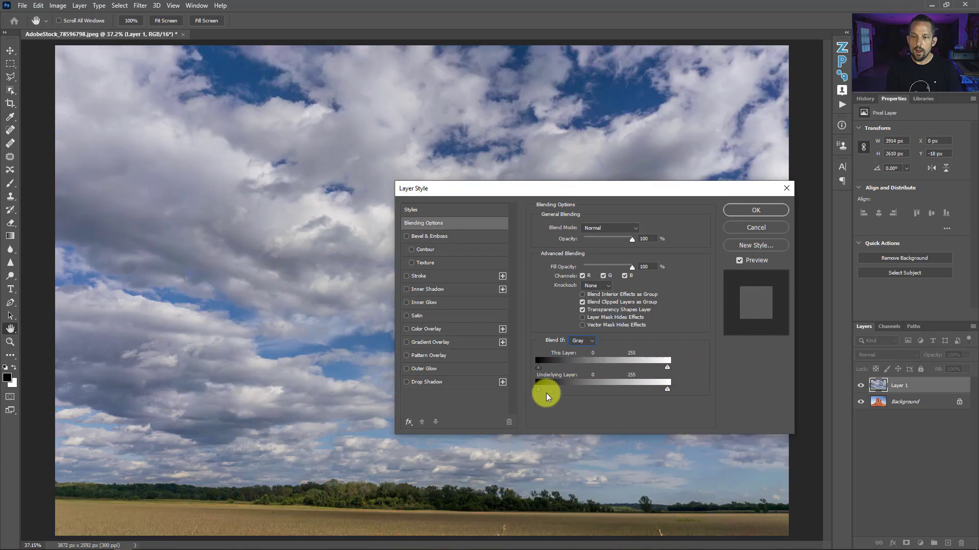
pyautogui.moveTo(539, 391); pyautogui.dragTo(517, 393)
pyautogui.moveTo(666, 389); pyautogui.dragTo(747, 390)
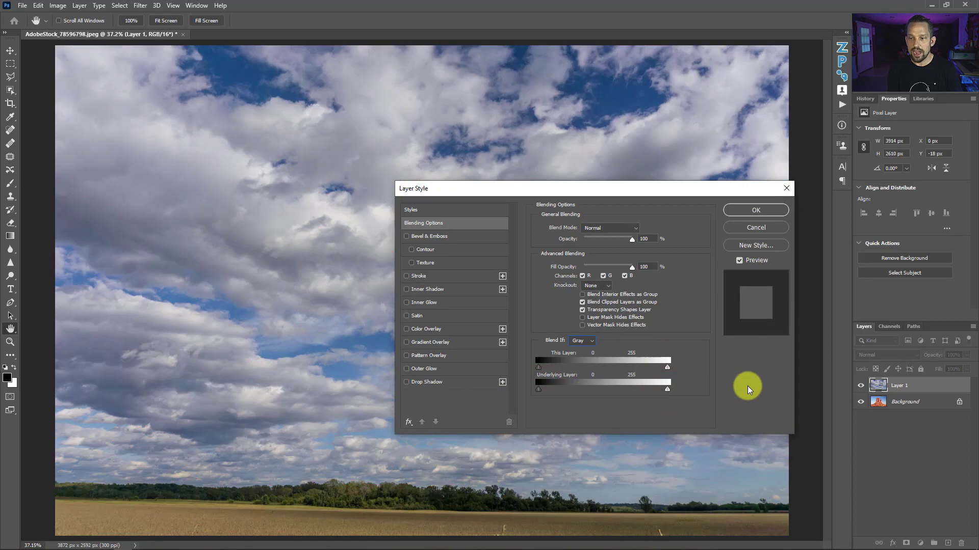
# Switch Blend If to Blue and drag the Underlying Layer black slider right to reveal the butte.
pyautogui.click(585, 343)
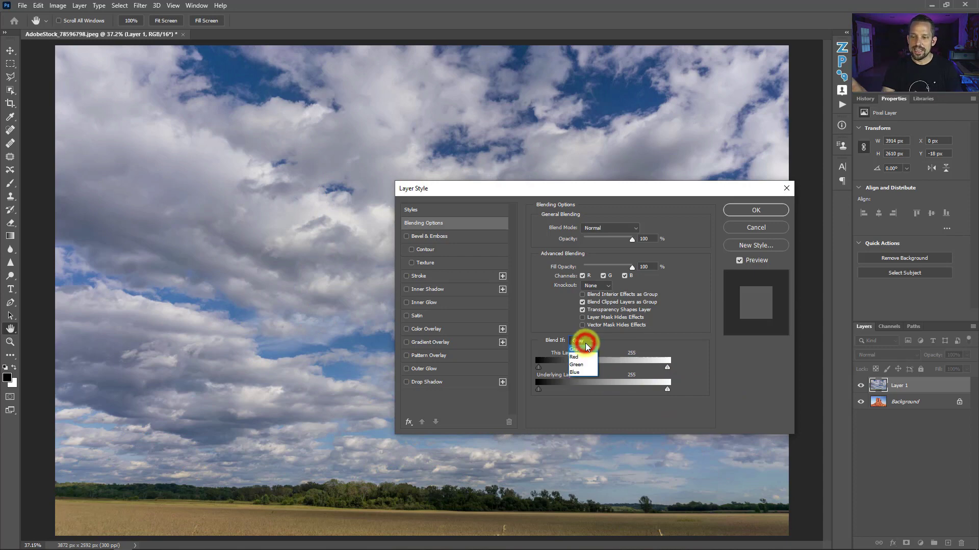
pyautogui.click(577, 372)
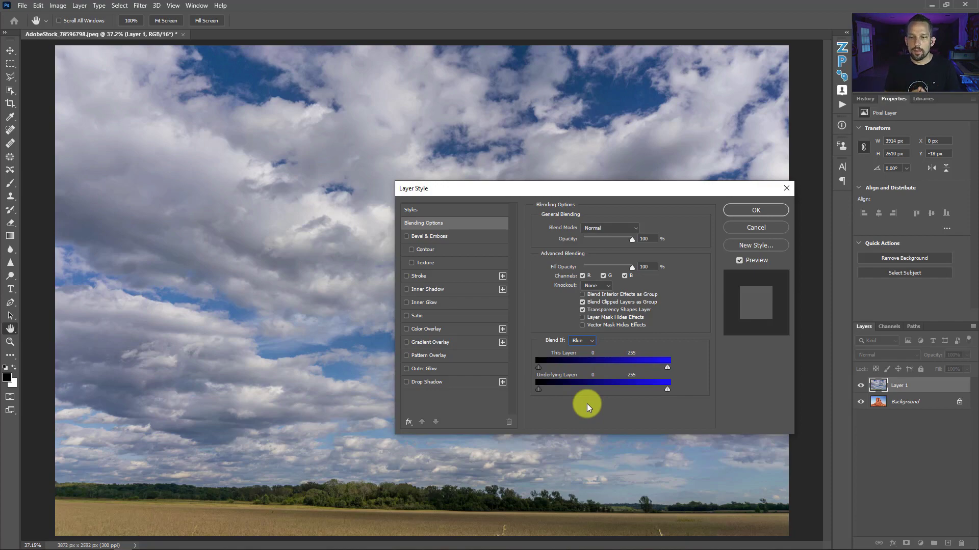
pyautogui.moveTo(538, 389)
pyautogui.mouseDown()
pyautogui.moveTo(568, 388)
pyautogui.moveTo(531, 384)
pyautogui.moveTo(564, 389)
pyautogui.moveTo(539, 389)
pyautogui.mouseUp()
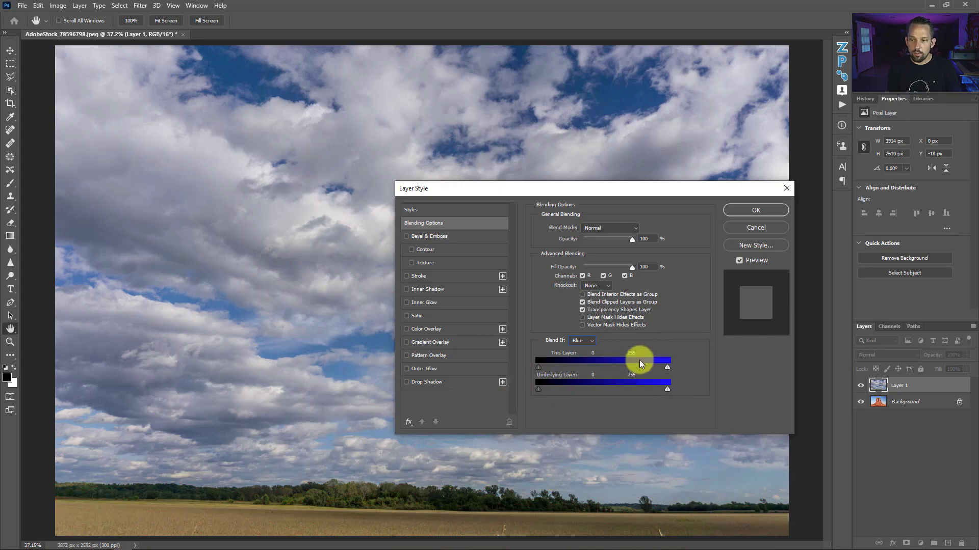
pyautogui.moveTo(666, 387)
pyautogui.mouseDown()
pyautogui.moveTo(613, 380)
pyautogui.moveTo(685, 381)
pyautogui.mouseUp()
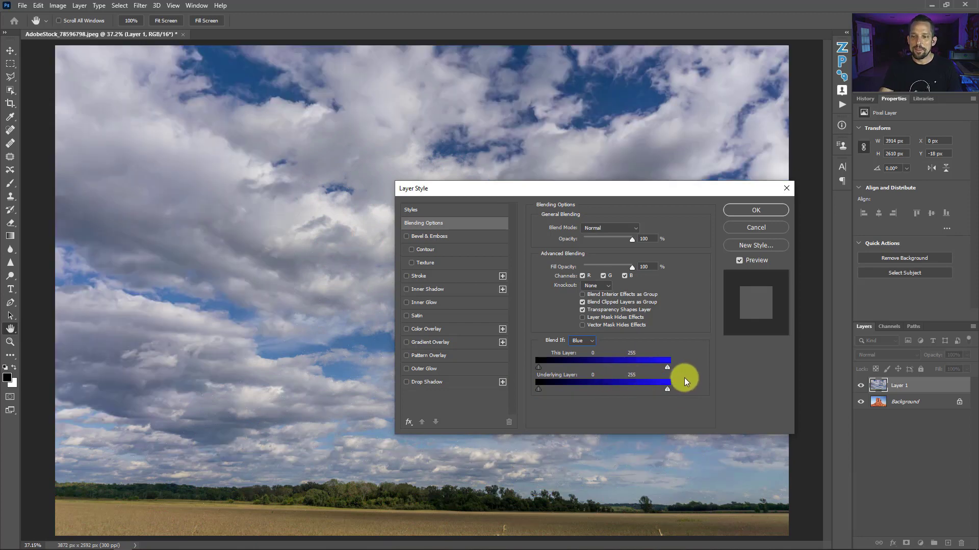
pyautogui.moveTo(540, 389); pyautogui.dragTo(616, 389)
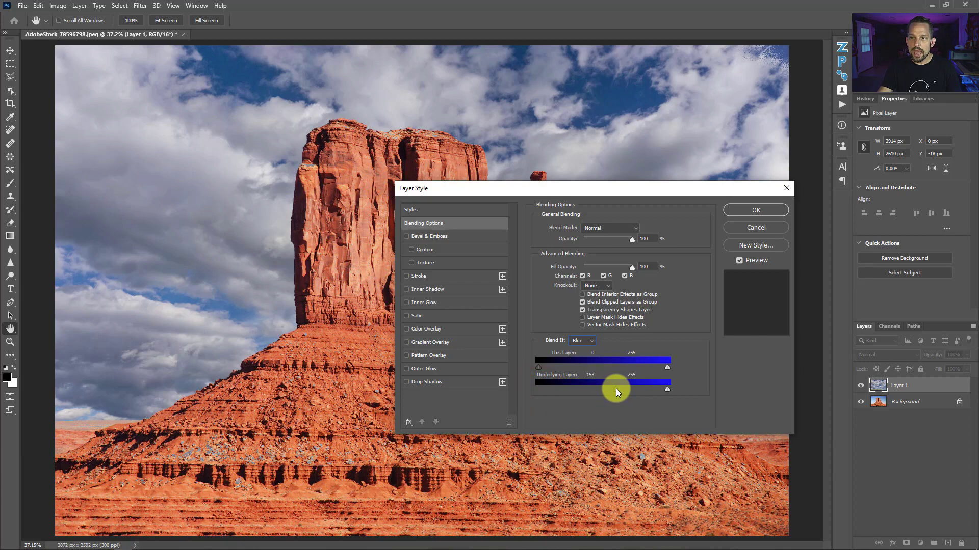
# Split the Underlying Layer black slider to 112/181 for a soft butte-cloud transition.
pyautogui.moveTo(601, 187); pyautogui.dragTo(549, 174)
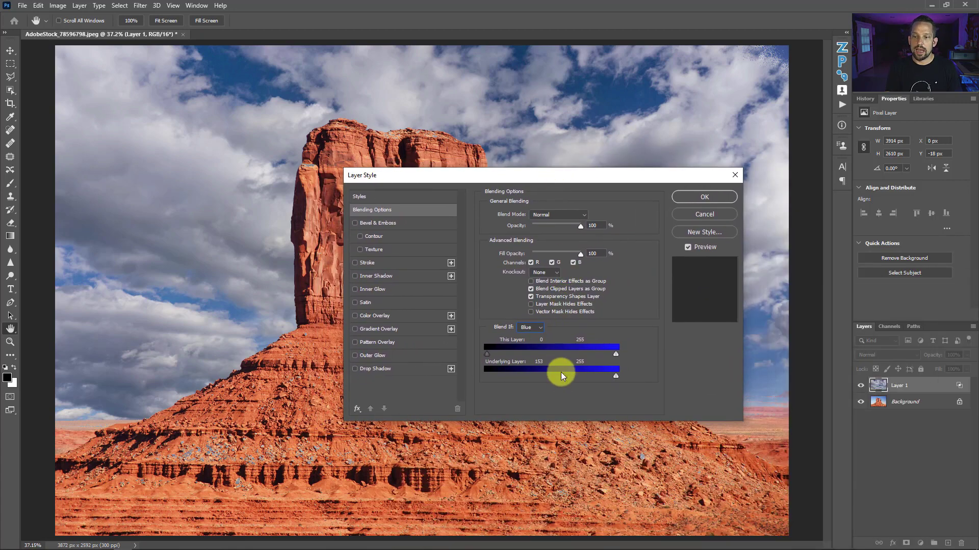
pyautogui.moveTo(562, 375); pyautogui.dragTo(584, 374)
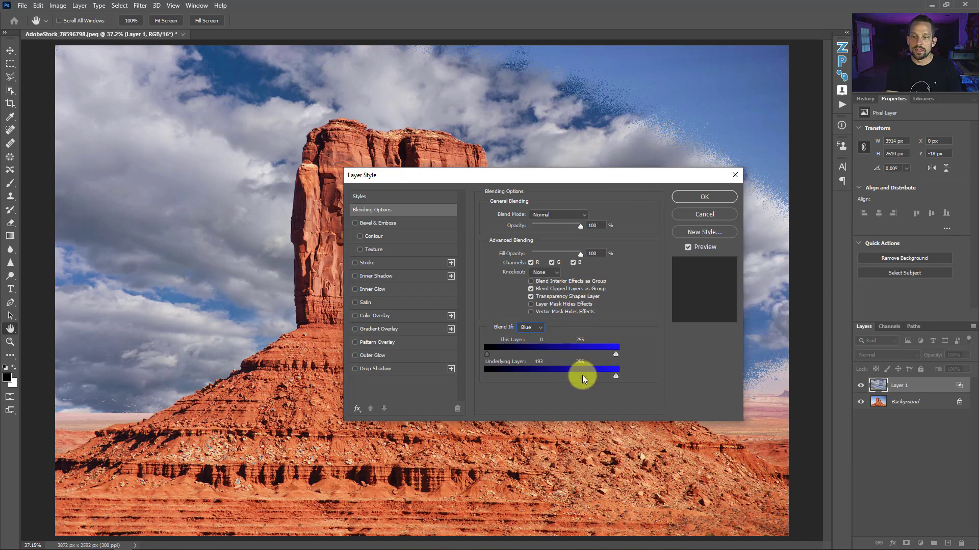
pyautogui.moveTo(582, 376); pyautogui.dragTo(576, 377)
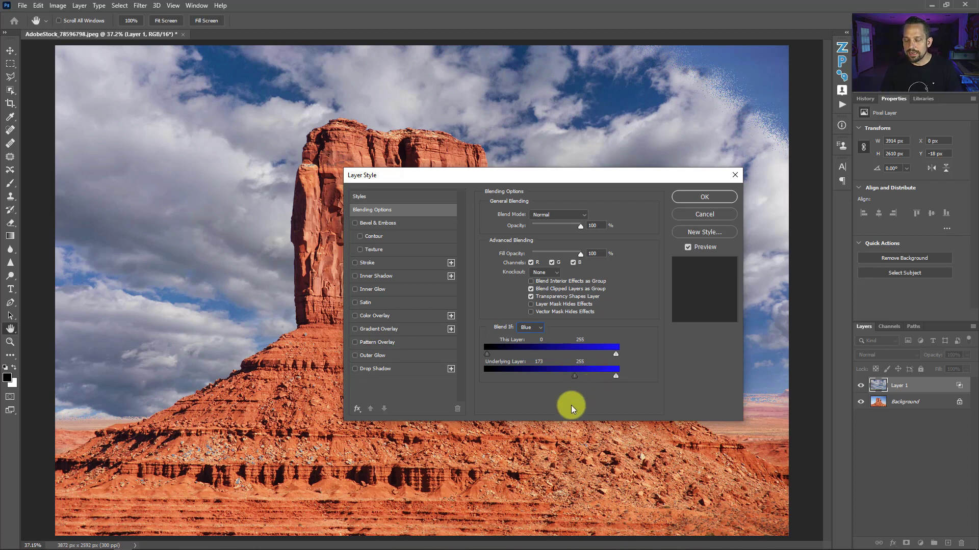
pyautogui.moveTo(572, 376); pyautogui.dragTo(548, 374)
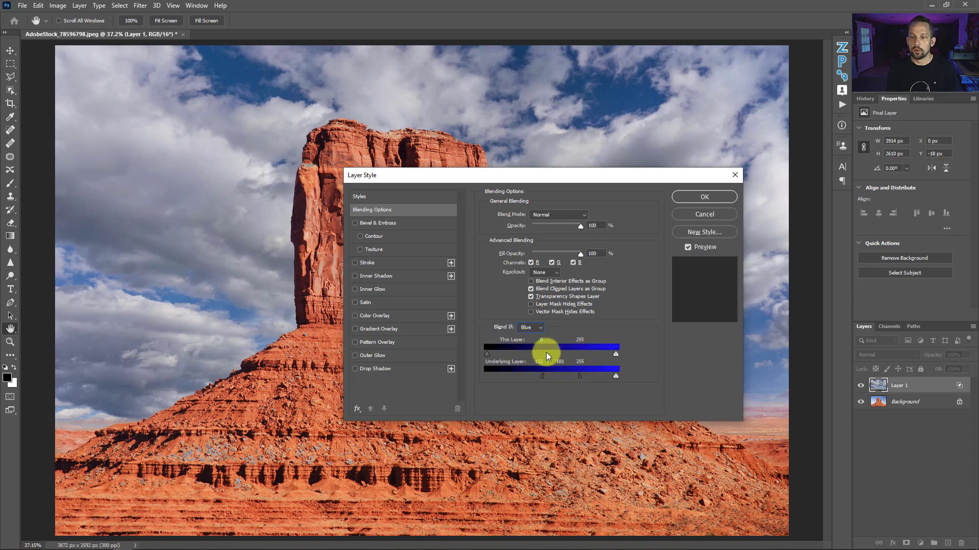
# Split the This Layer sliders to 53/140 and 217/255, fading the sky's darkest and brightest blues.
pyautogui.moveTo(487, 353)
pyautogui.mouseDown()
pyautogui.moveTo(564, 343)
pyautogui.moveTo(475, 344)
pyautogui.mouseUp()
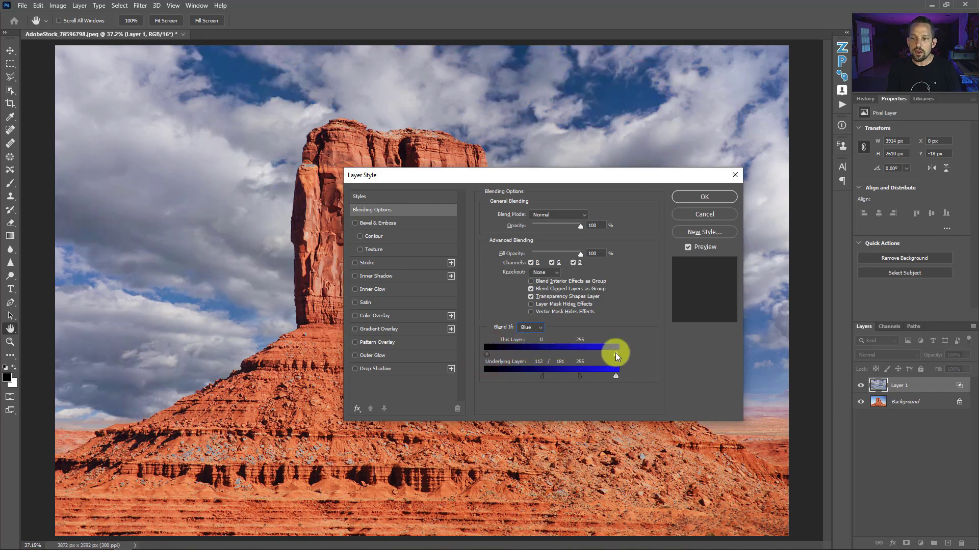
pyautogui.moveTo(616, 353)
pyautogui.mouseDown()
pyautogui.moveTo(573, 345)
pyautogui.moveTo(627, 343)
pyautogui.mouseUp()
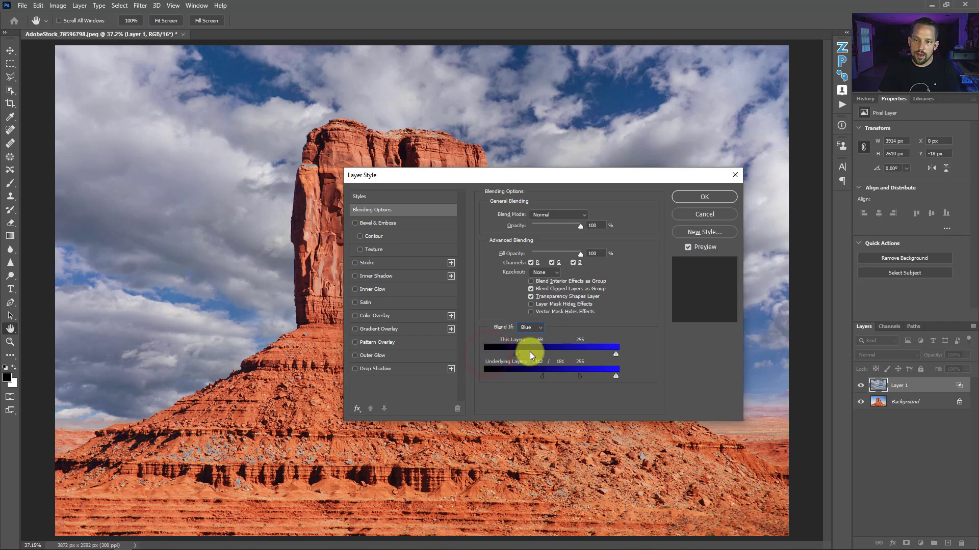
pyautogui.moveTo(531, 352)
pyautogui.mouseDown()
pyautogui.moveTo(570, 350)
pyautogui.moveTo(511, 353)
pyautogui.mouseUp()
pyautogui.moveTo(605, 356)
pyautogui.mouseDown()
pyautogui.moveTo(586, 353)
pyautogui.moveTo(597, 355)
pyautogui.mouseUp()
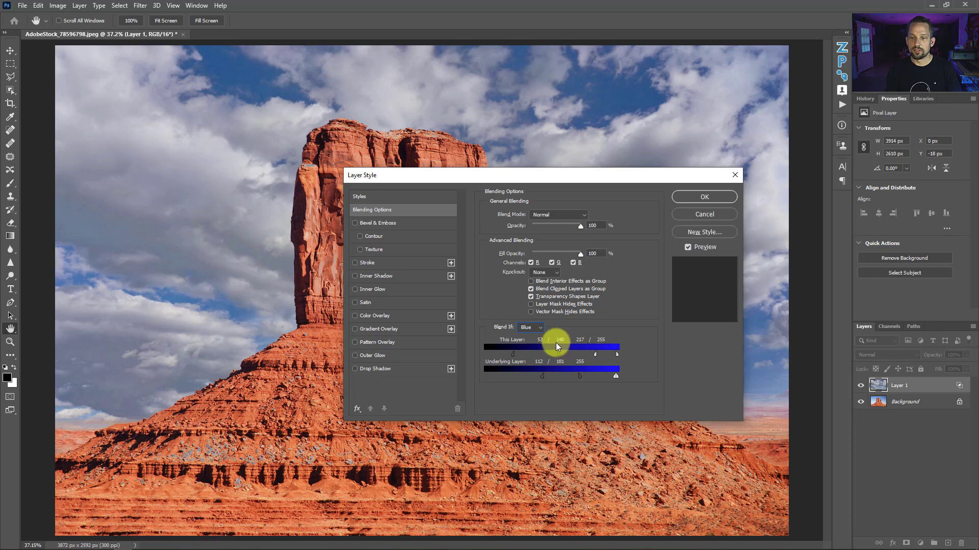
pyautogui.moveTo(422, 177); pyautogui.dragTo(466, 239)
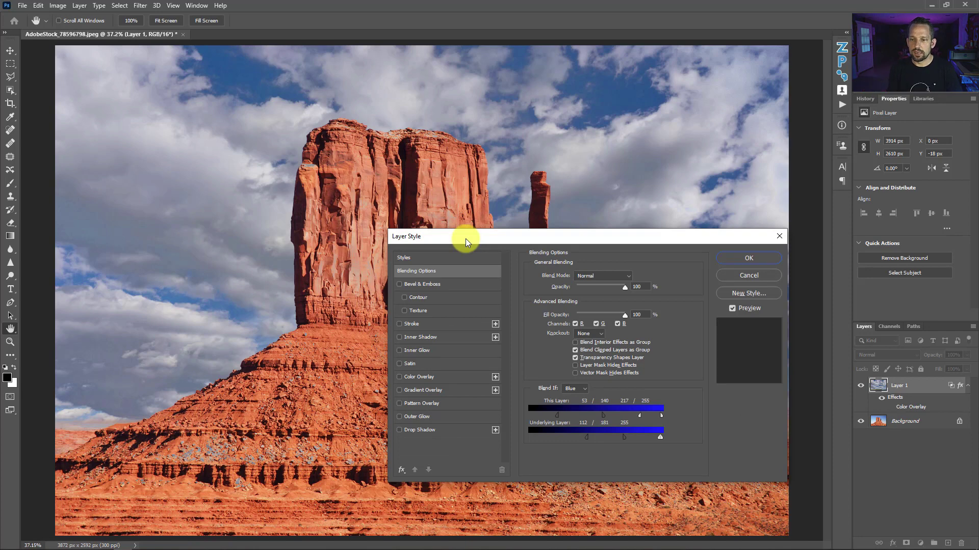
# Add a magenta Color Overlay to expose edge gaps, then accept the Layer Style with OK.
pyautogui.click(423, 378)
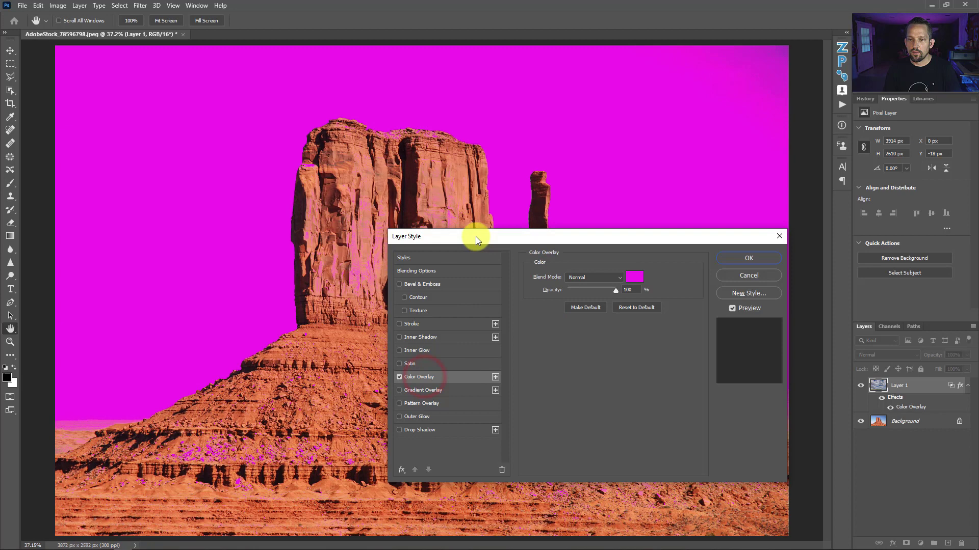
pyautogui.moveTo(475, 236); pyautogui.dragTo(640, 85)
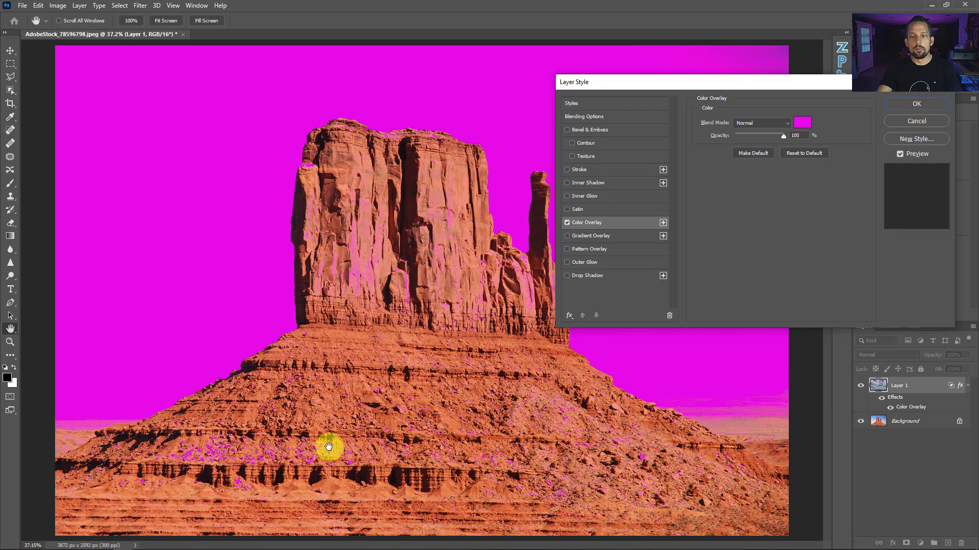
pyautogui.click(153, 148)
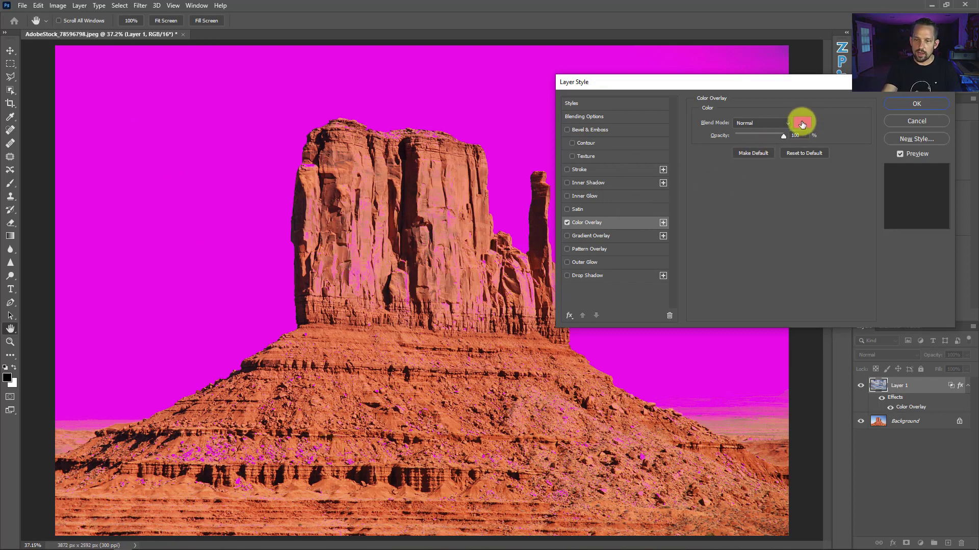
pyautogui.click(905, 105)
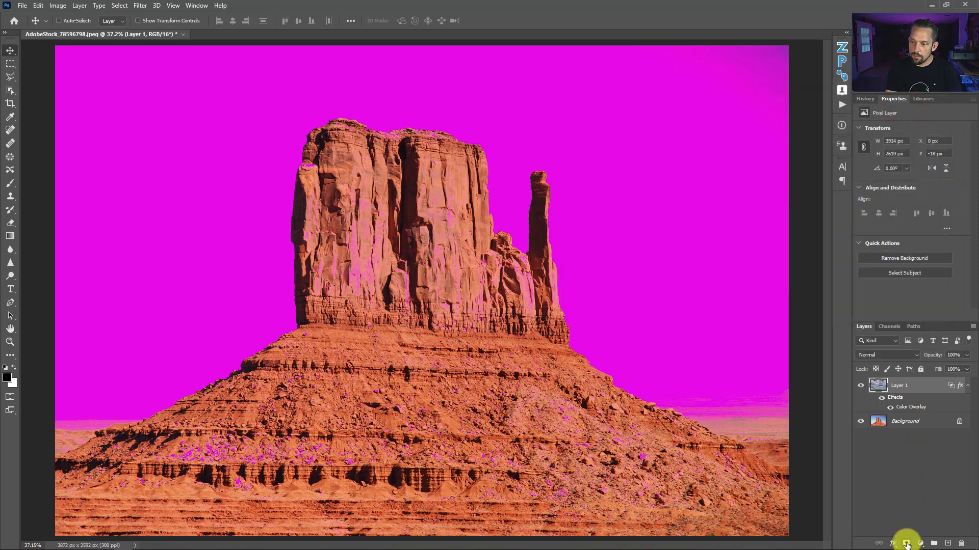
# Add a layer mask to Layer 1 and paint it black over the butte, resizing the brush.
pyautogui.click(906, 545)
pyautogui.press('b')
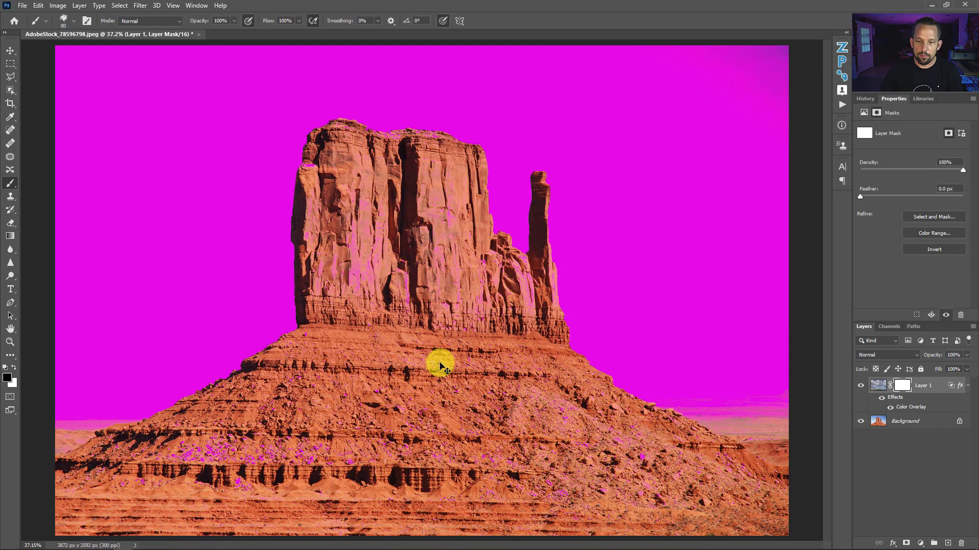
pyautogui.press(']')
pyautogui.press(']')
pyautogui.press(']')
pyautogui.press(']')
pyautogui.click(421, 423)
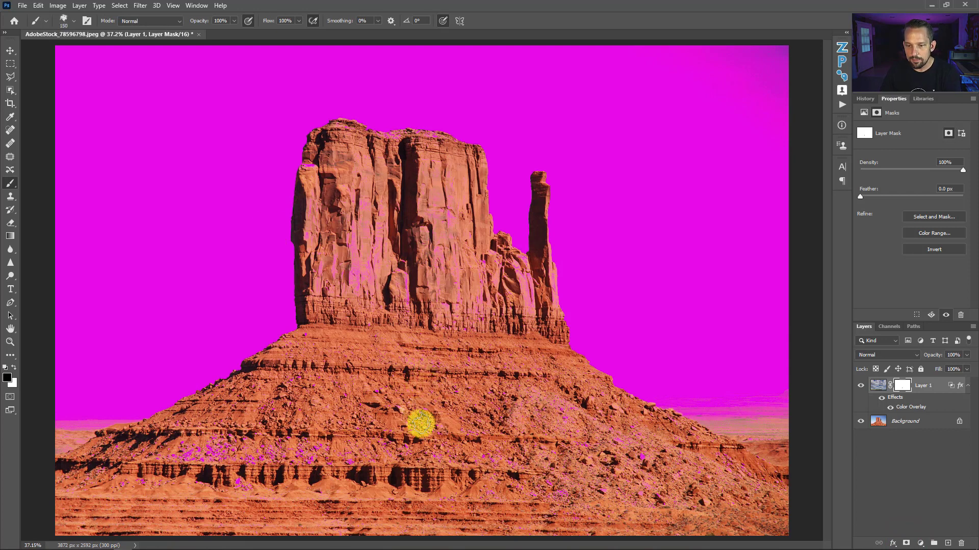
pyautogui.press(']')
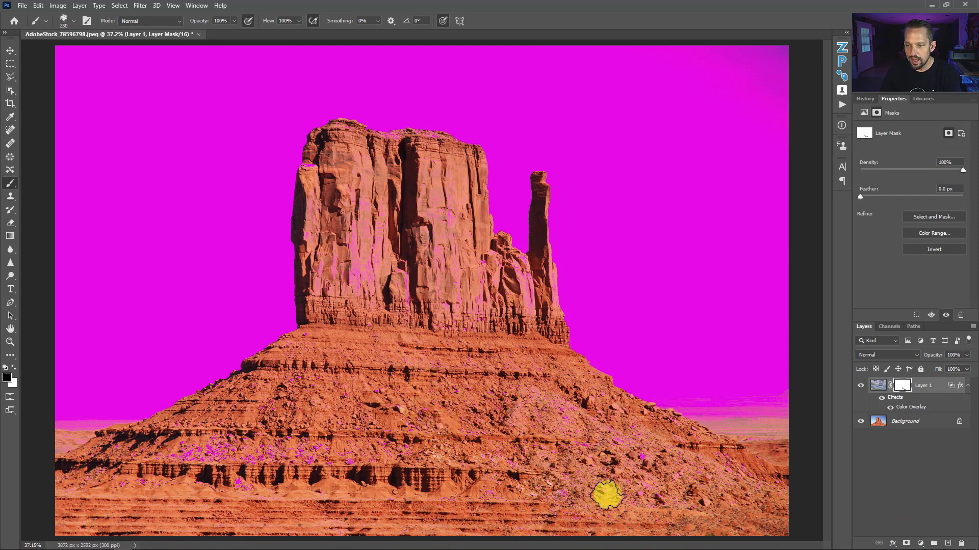
pyautogui.press(']')
pyautogui.press(']')
pyautogui.press(']')
pyautogui.press(']')
pyautogui.press(']')
pyautogui.press(']')
pyautogui.press(']')
pyautogui.press(']')
pyautogui.press(']')
pyautogui.press(']')
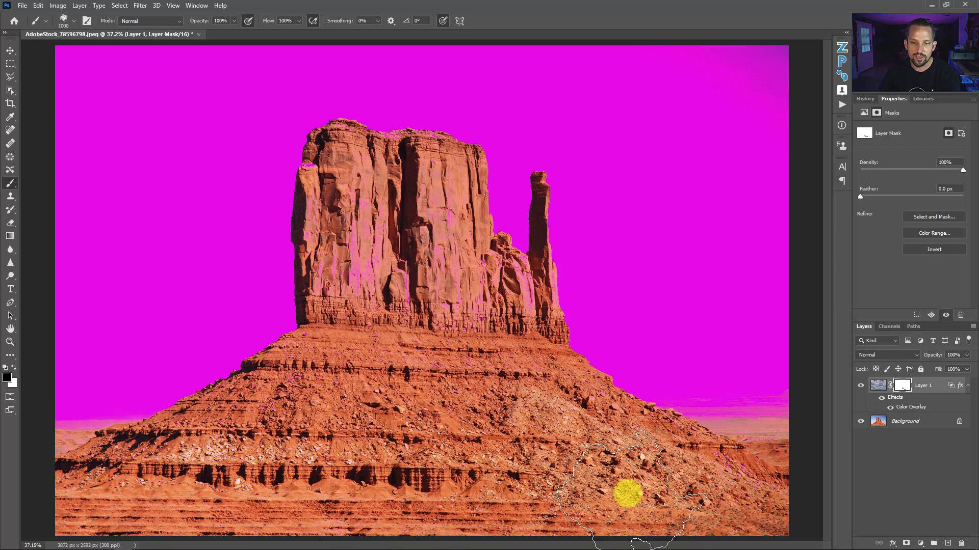
pyautogui.press('[')
pyautogui.press('[')
pyautogui.press('[')
pyautogui.press('[')
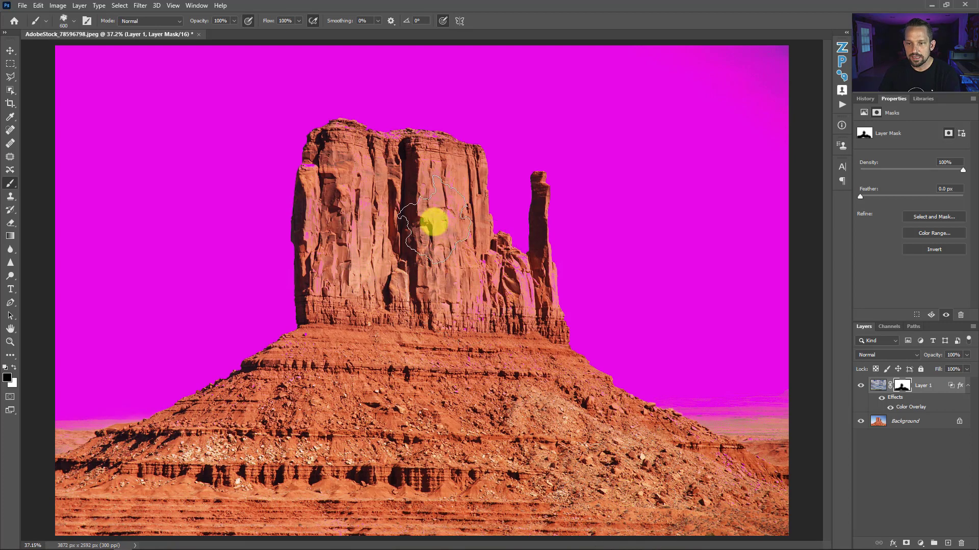
pyautogui.press('[')
pyautogui.press('[')
pyautogui.press('[')
pyautogui.press('[')
pyautogui.press('[')
pyautogui.press('[')
pyautogui.press('[')
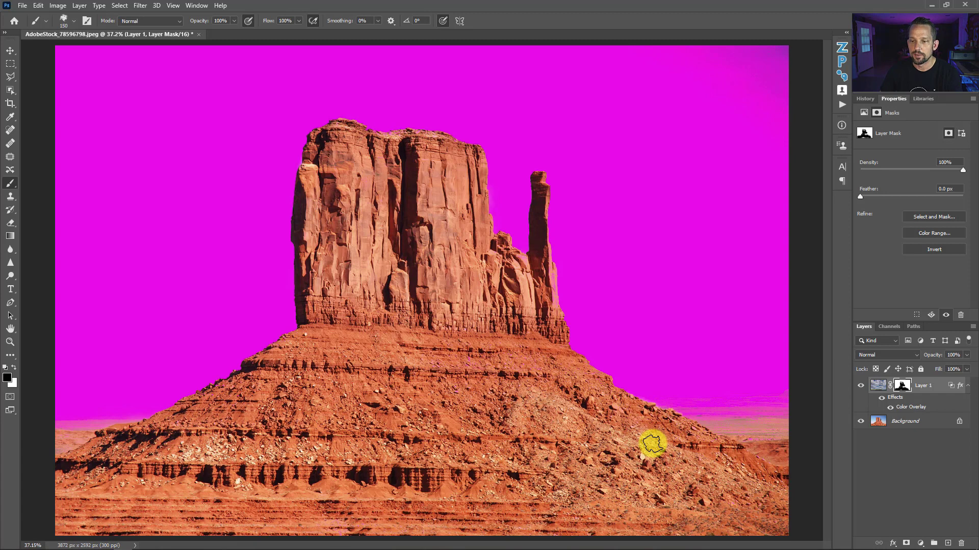
pyautogui.press(']')
pyautogui.press(']')
pyautogui.press(']')
pyautogui.press(']')
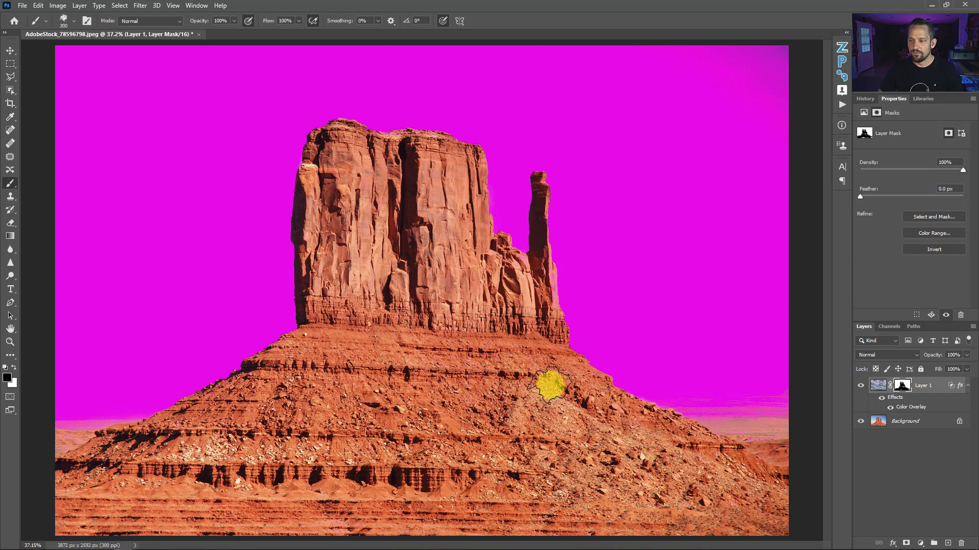
# Turn off the magenta Color Overlay, target the mask, and toggle Layer 1 to compare.
pyautogui.click(890, 408)
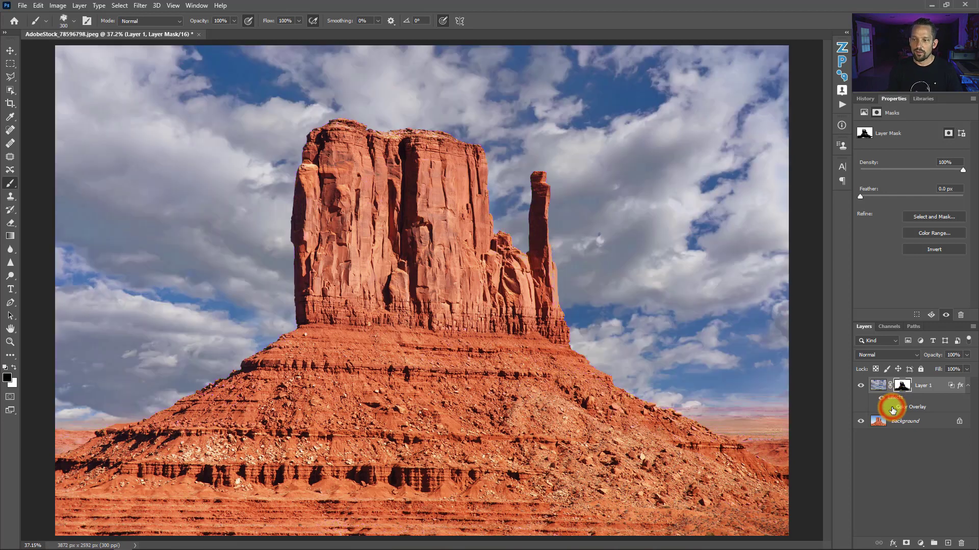
pyautogui.click(891, 409)
pyautogui.click(892, 409)
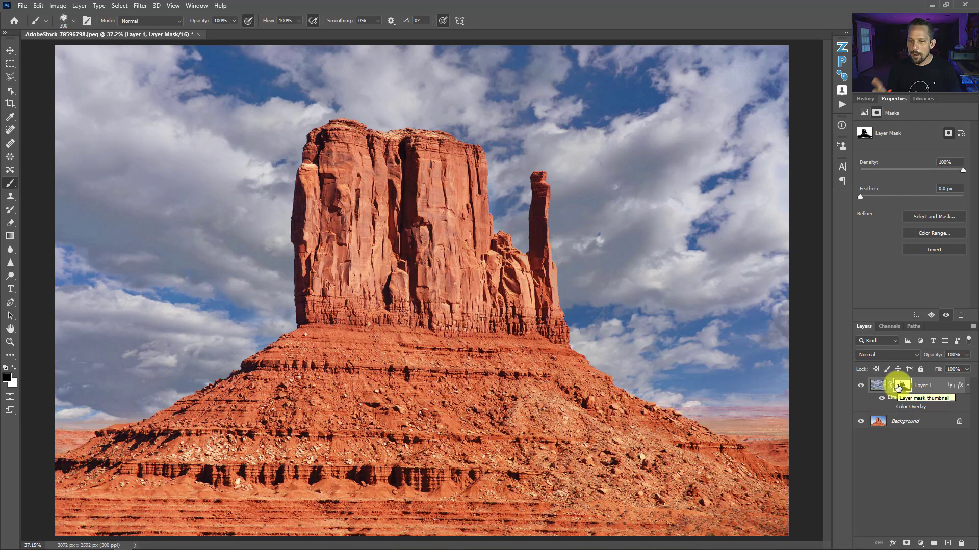
pyautogui.click(899, 386)
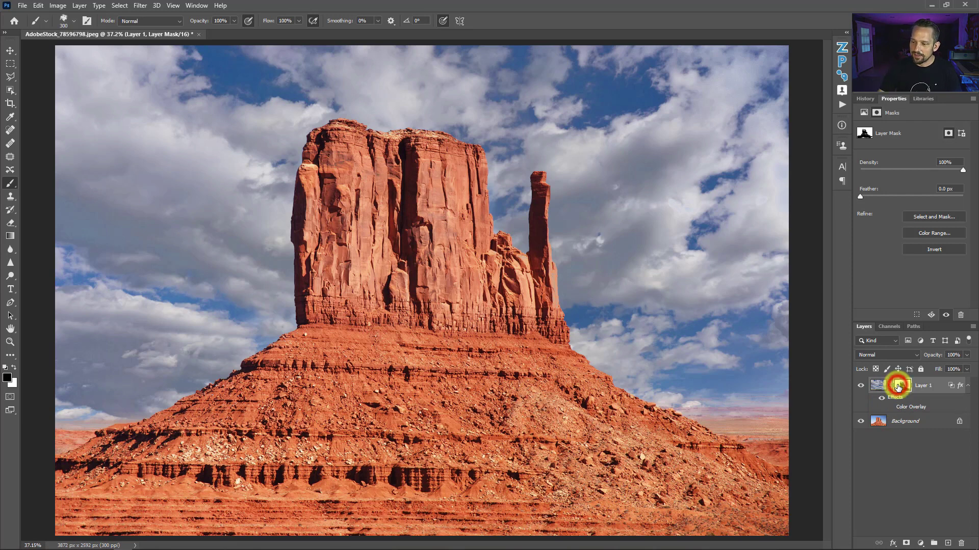
pyautogui.click(860, 386)
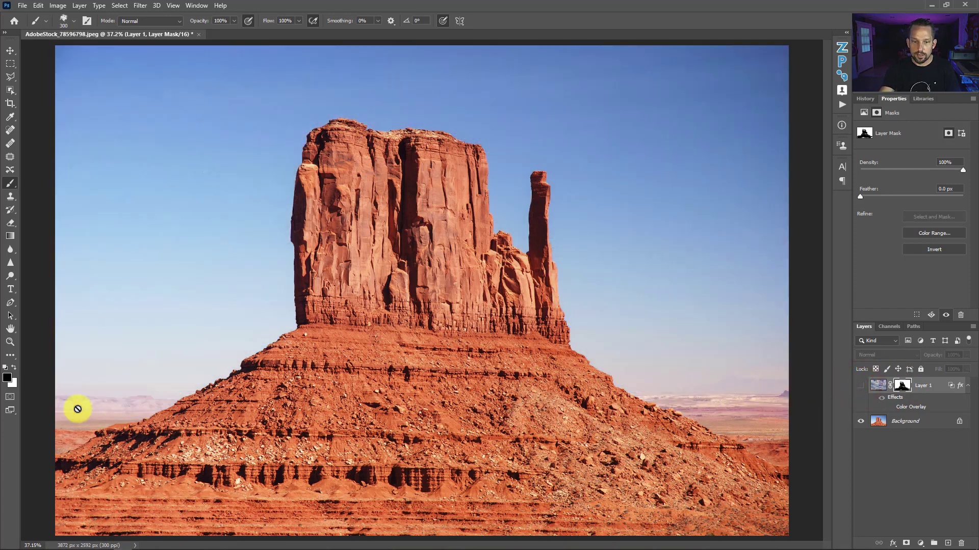
pyautogui.click(860, 386)
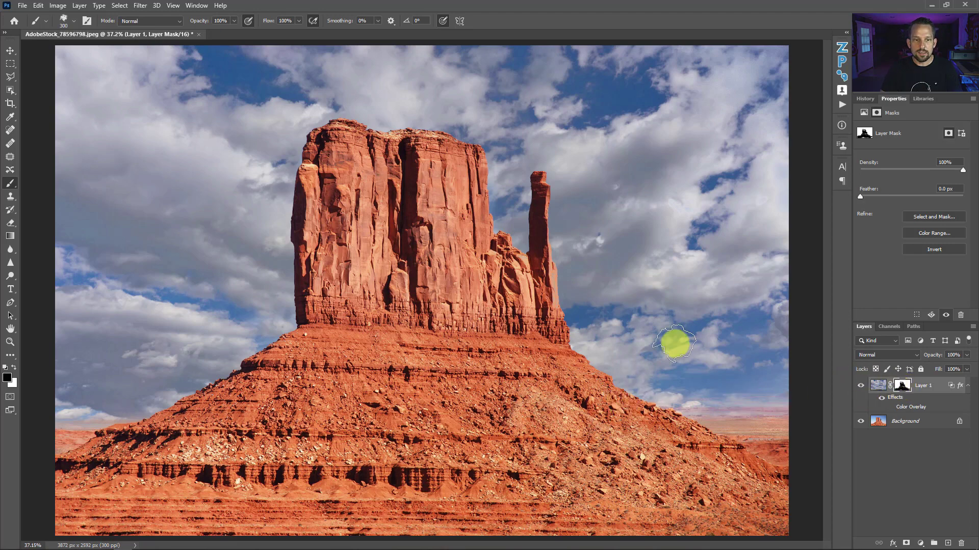
# Draw a Foreground to Transparent gradient upward from the horizon on Layer 1's mask.
pyautogui.press('g')
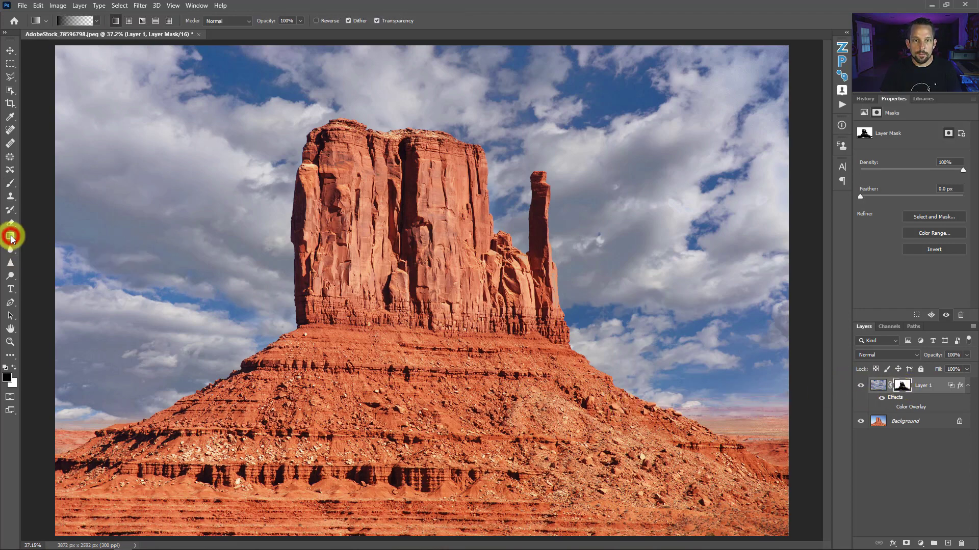
pyautogui.click(82, 21)
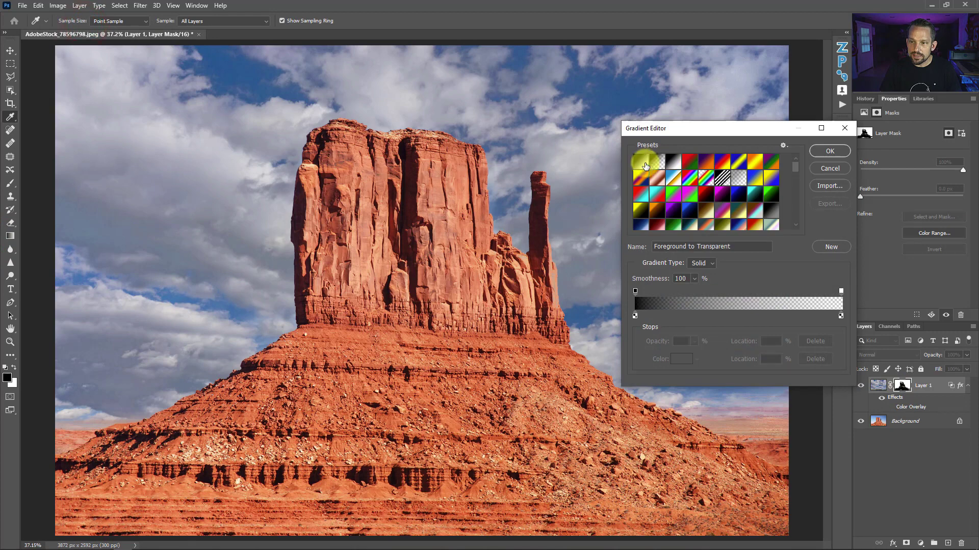
pyautogui.click(645, 166)
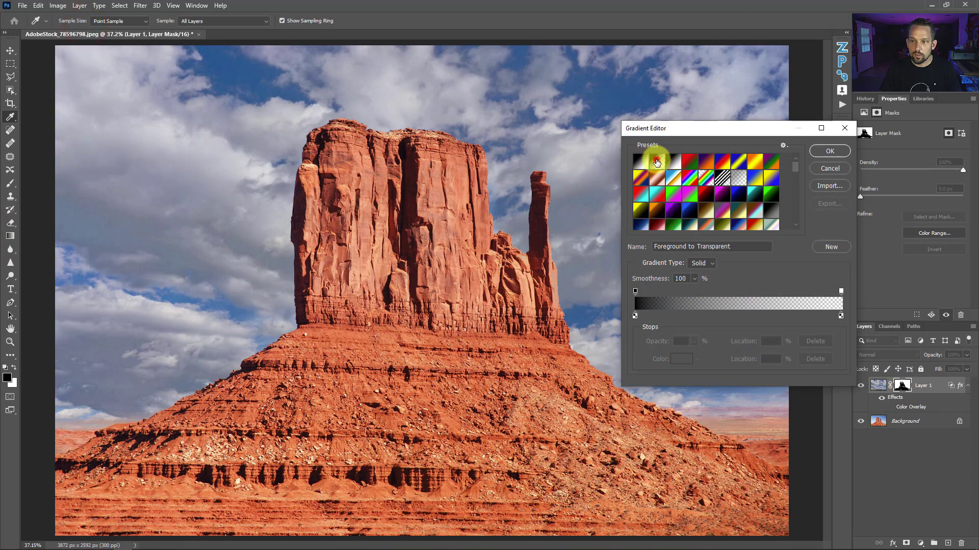
pyautogui.click(824, 150)
pyautogui.moveTo(172, 415); pyautogui.dragTo(164, 385)
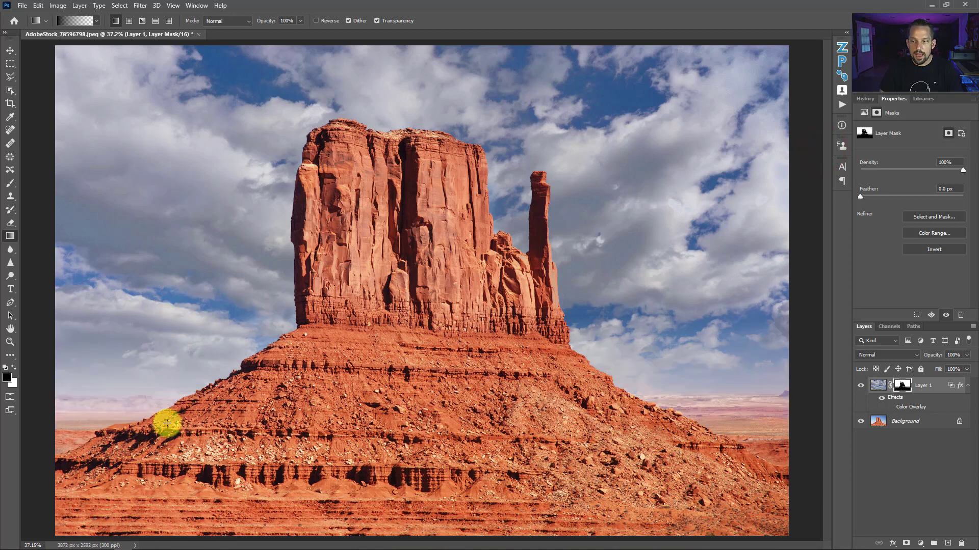
pyautogui.moveTo(739, 413); pyautogui.dragTo(466, 255)
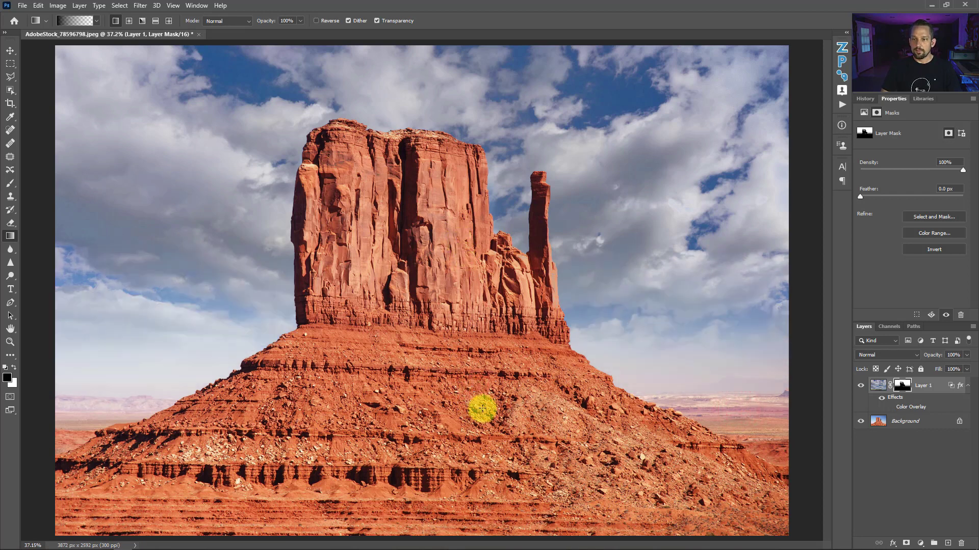
# Move Layer 1's cloud image up about 264 px, to Y −282 px.
pyautogui.click(885, 386)
pyautogui.press('v')
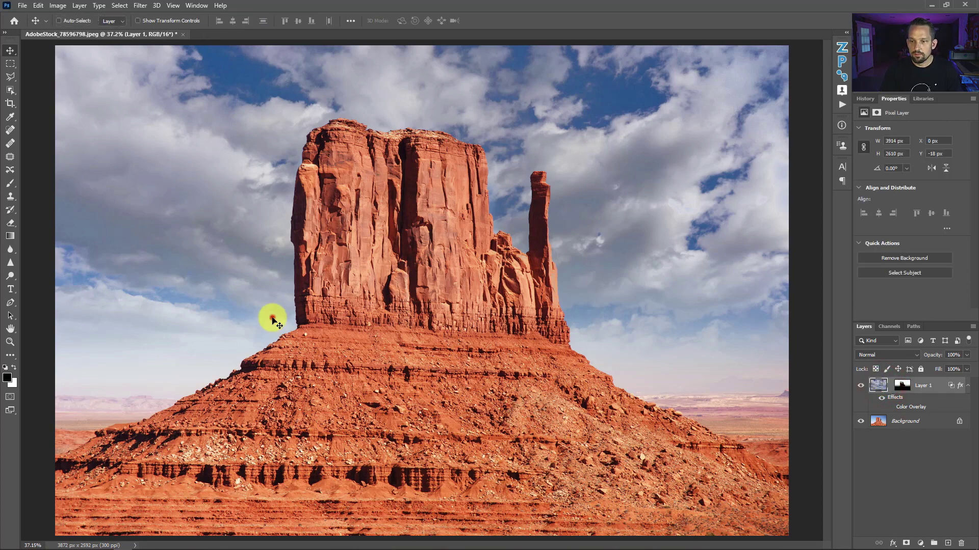
pyautogui.moveTo(274, 320); pyautogui.dragTo(271, 266)
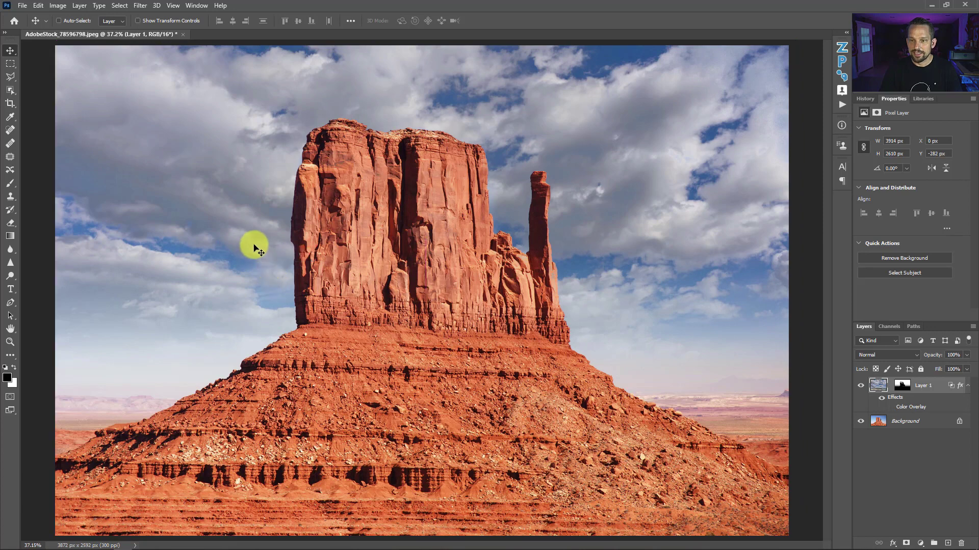